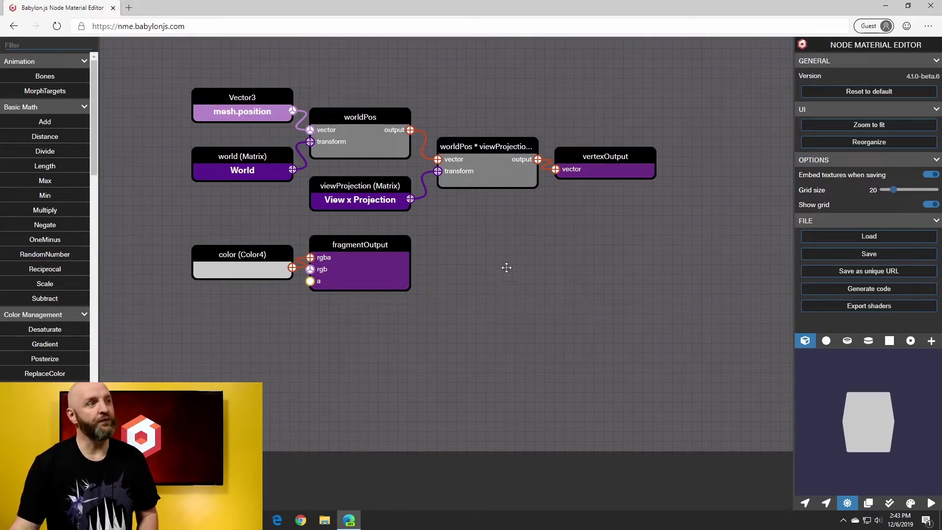
Collapse the node library categories Animation, Basic Math, Color Management, Conversion Blocks, Inputs, Interpolation, Matrices, Mesh and Noises
left_click_drag(511, 273, 533, 284)
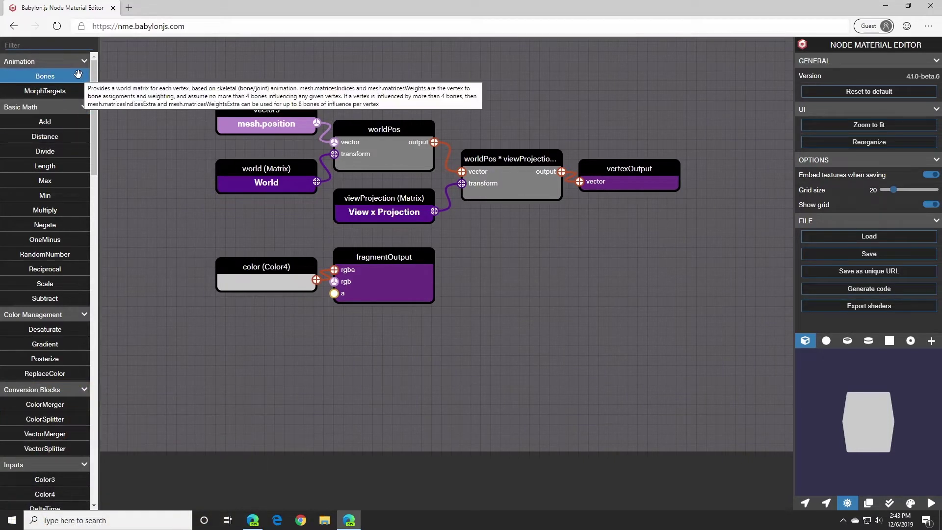
left_click(49, 61)
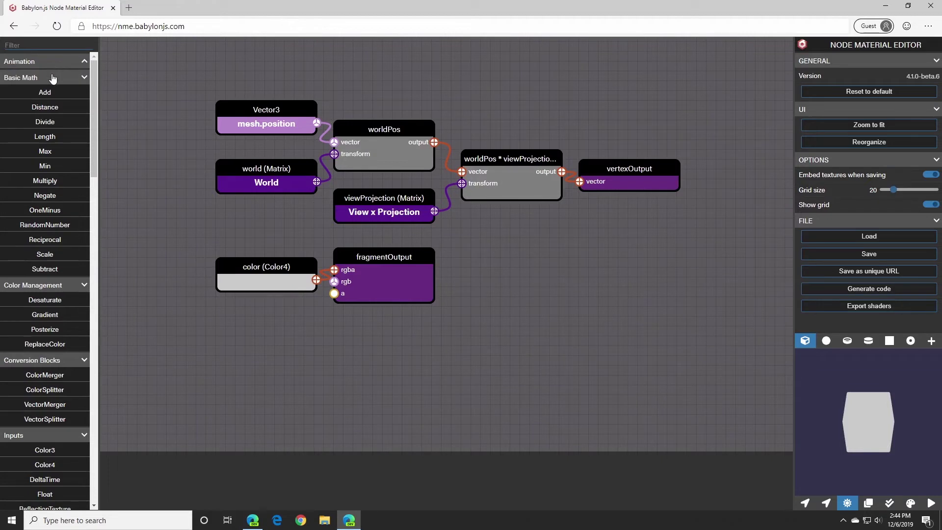
left_click(49, 77)
left_click(48, 98)
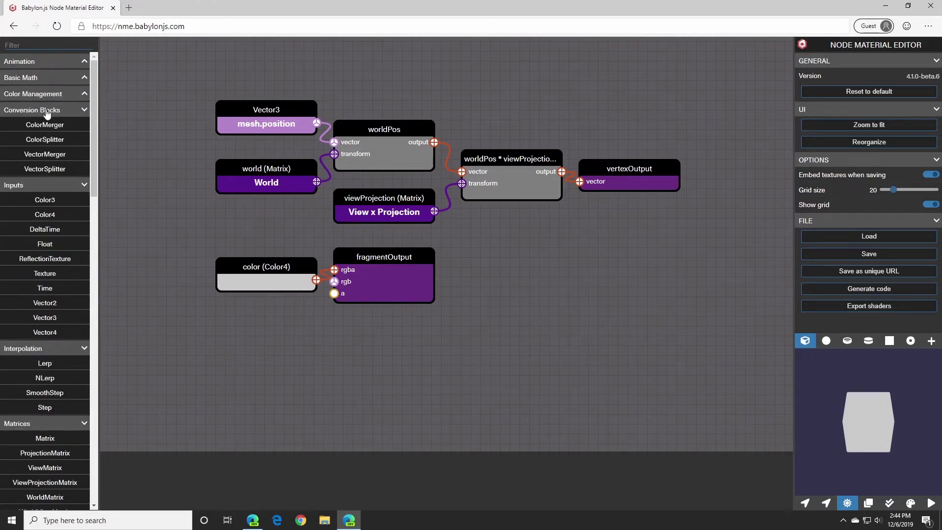
left_click(47, 112)
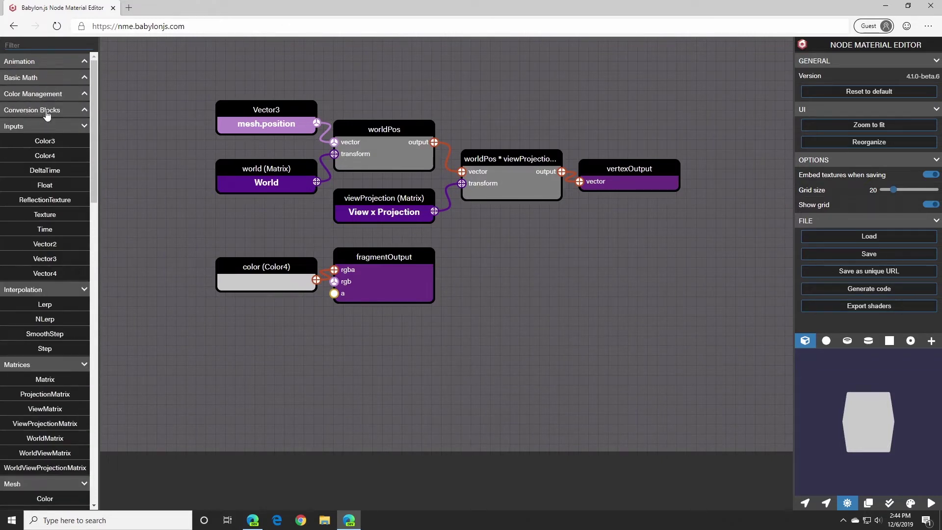
left_click(47, 125)
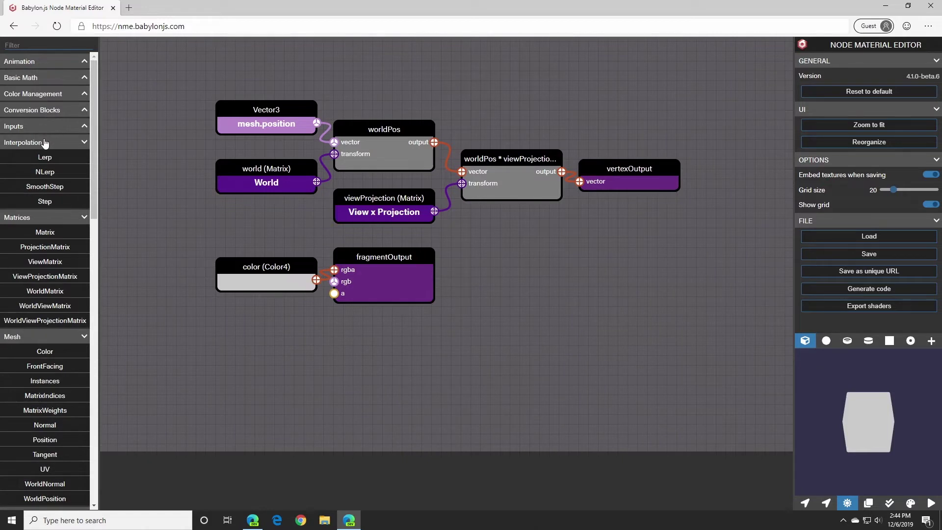
left_click(44, 142)
left_click(44, 158)
left_click(43, 175)
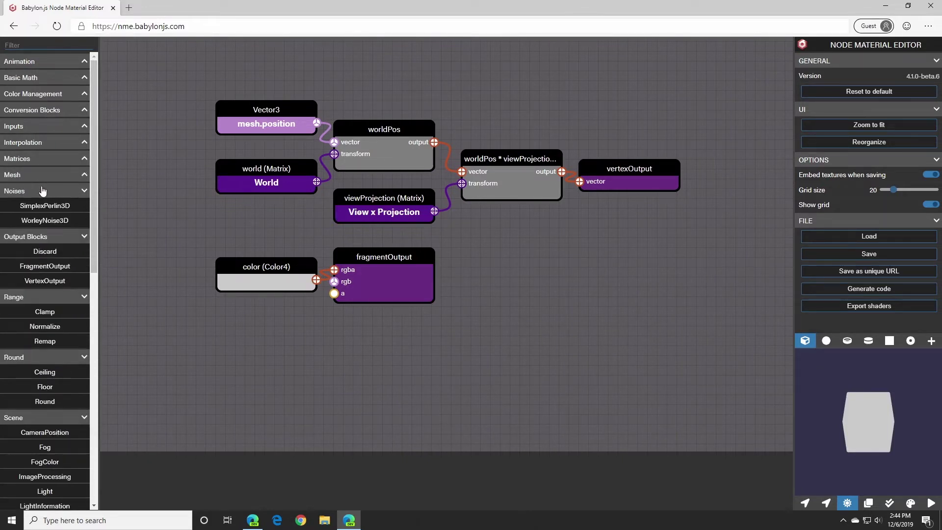
left_click(42, 191)
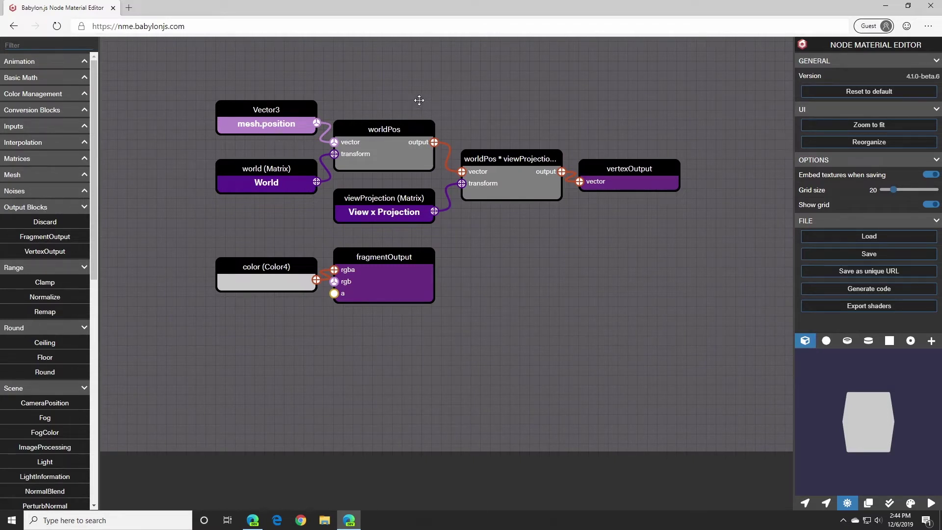
Increase the grid size above 20 and test how the mesh.position node snaps when moved
left_click_drag(419, 101, 429, 119)
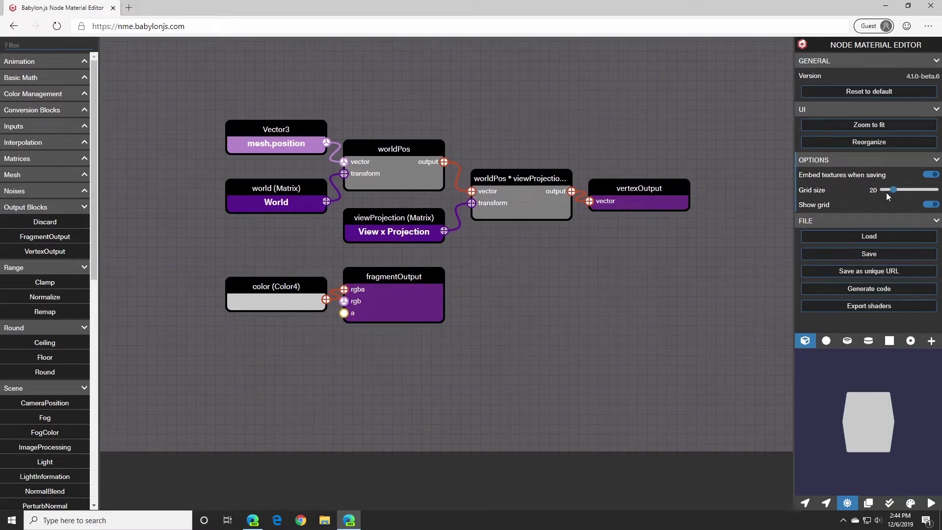
left_click_drag(896, 191, 910, 191)
mouse_move(274, 141)
left_mouse_down()
mouse_move(269, 126)
mouse_move(273, 145)
left_mouse_up()
left_click(791, 185)
Set the grid size to 0 and move the mesh.position node freely a short way up and away from worldPos
left_click_drag(910, 195, 881, 195)
left_click_drag(281, 145, 262, 125)
left_click(375, 100)
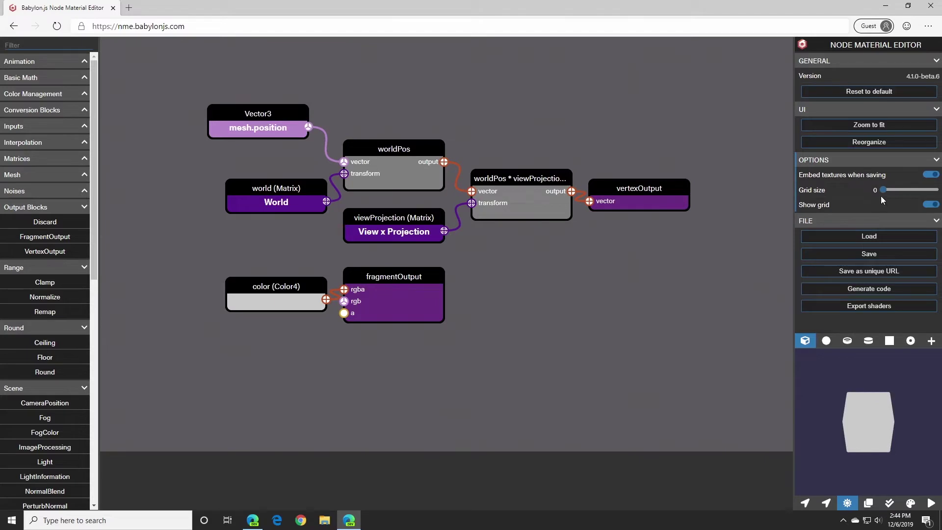
Set the grid size to 40 and move the mesh.position and World nodes farther from the worldPos node
left_click_drag(879, 191, 906, 195)
mouse_move(280, 118)
left_mouse_down()
mouse_move(298, 116)
mouse_move(271, 130)
left_mouse_up()
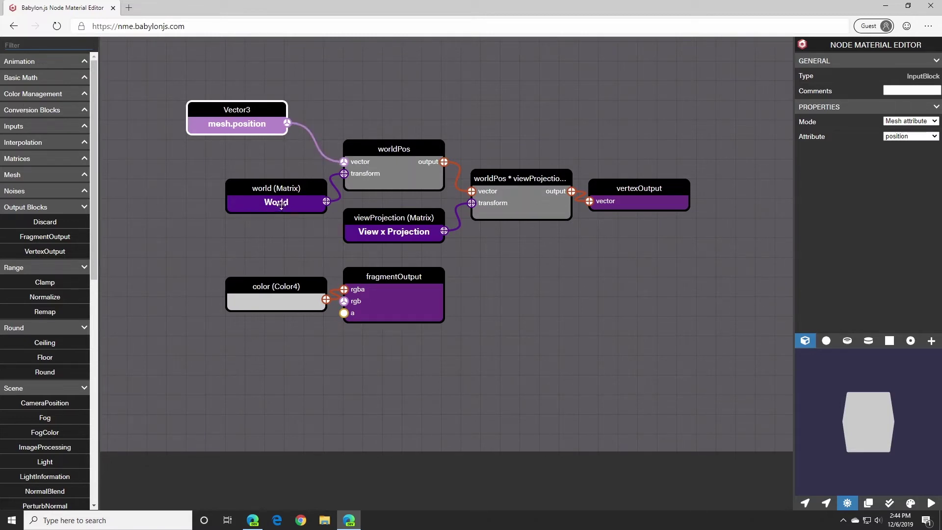
left_click_drag(293, 200, 262, 202)
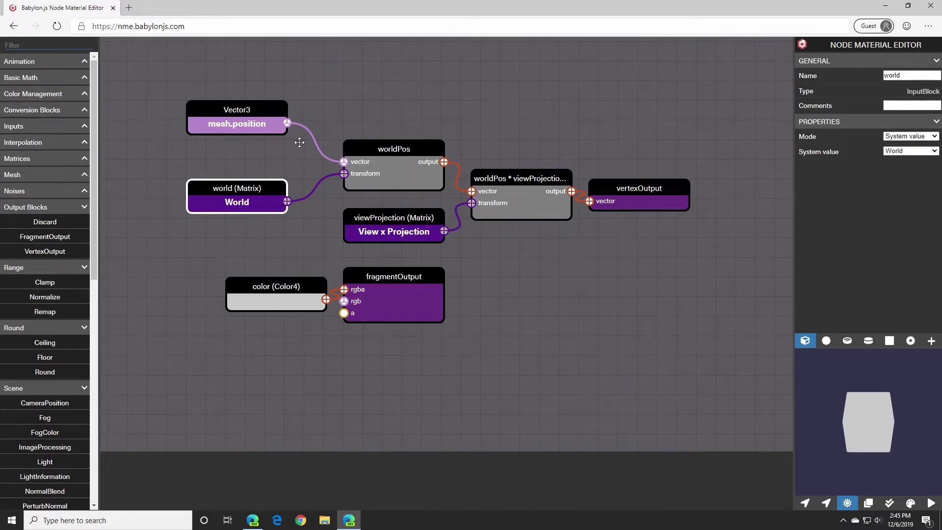
left_click(310, 139)
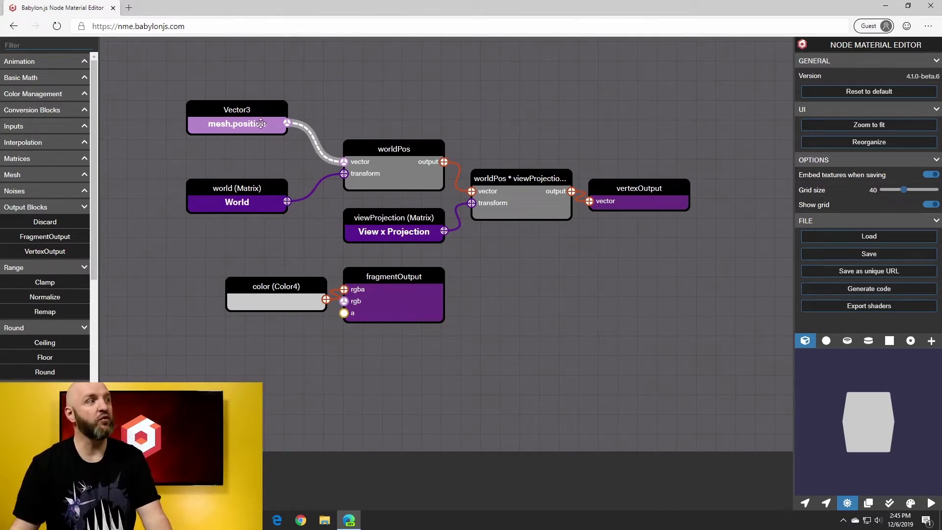
Rearrange the mesh.position, World and color input nodes so they sit well to the left of worldPos and fragmentOutput
left_click_drag(265, 122, 315, 92)
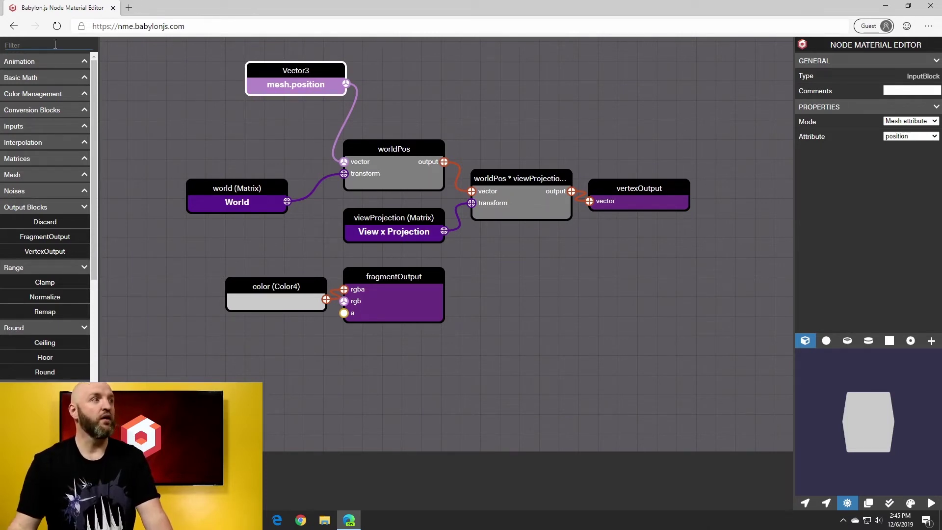
left_click_drag(304, 76, 209, 136)
left_click_drag(248, 197, 210, 198)
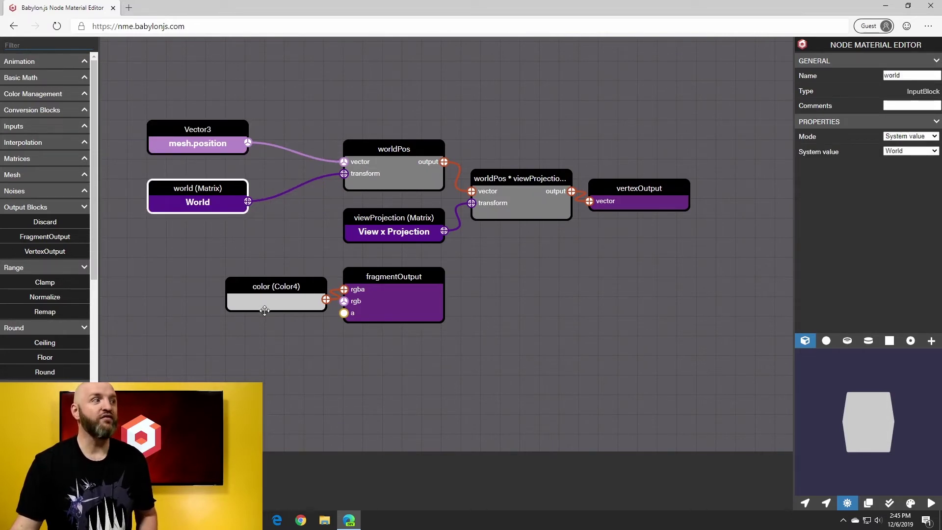
left_click_drag(264, 303, 212, 301)
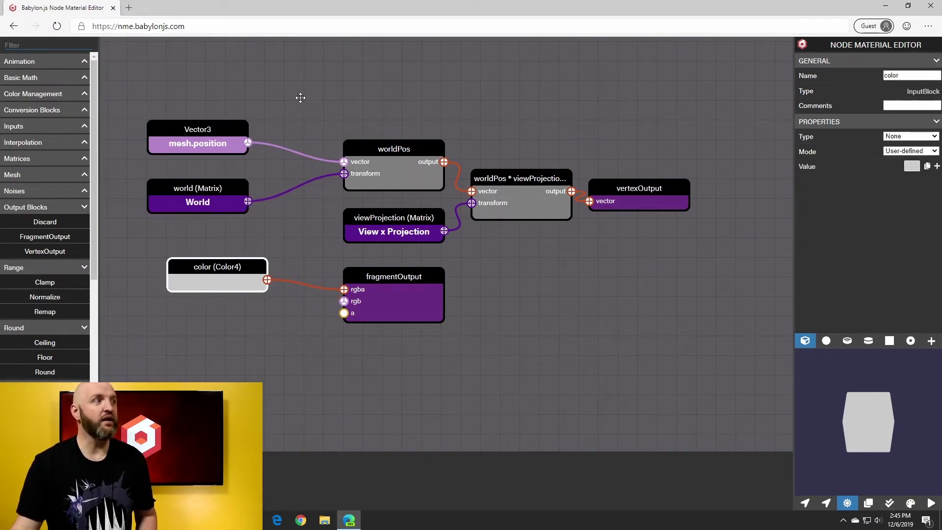
Draw a frame around the worldPos, viewProjection, worldPos * viewProjection, vertexOutput and fragmentOutput nodes and collapse it
left_click_drag(300, 97, 715, 353)
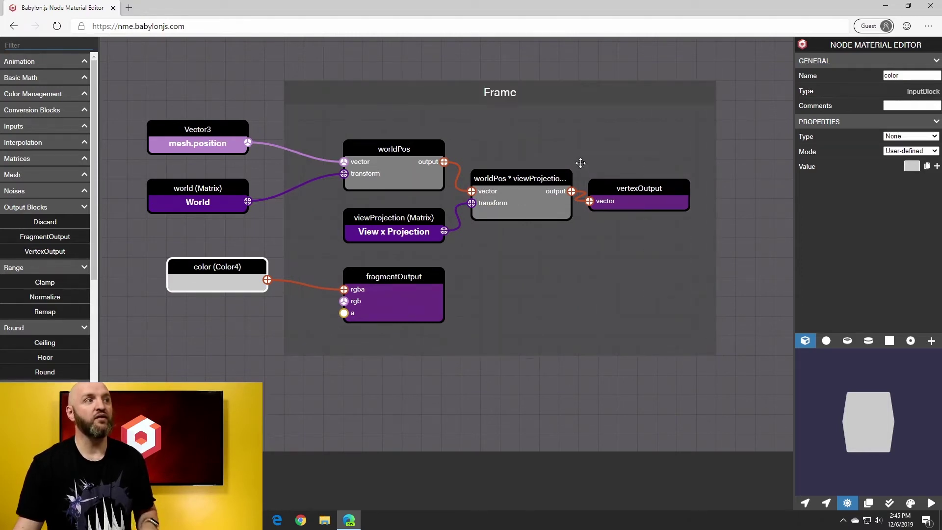
mouse_move(534, 96)
left_mouse_down()
mouse_move(515, 96)
mouse_move(555, 99)
mouse_move(542, 103)
left_mouse_up()
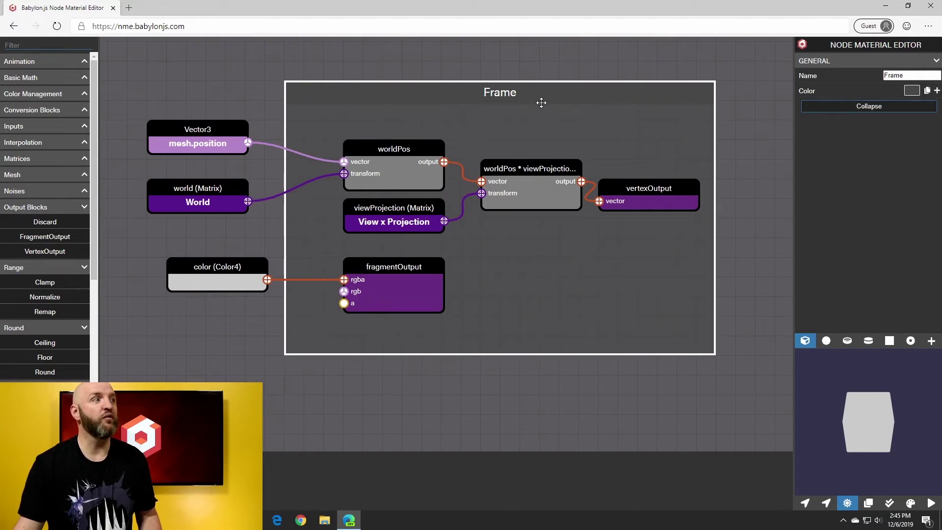
left_click(841, 106)
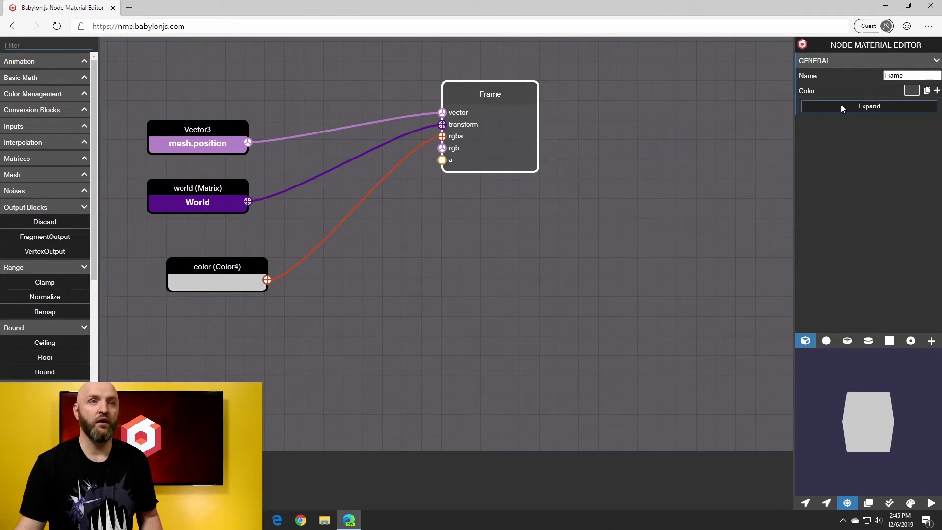
left_click(841, 106)
left_click(841, 106)
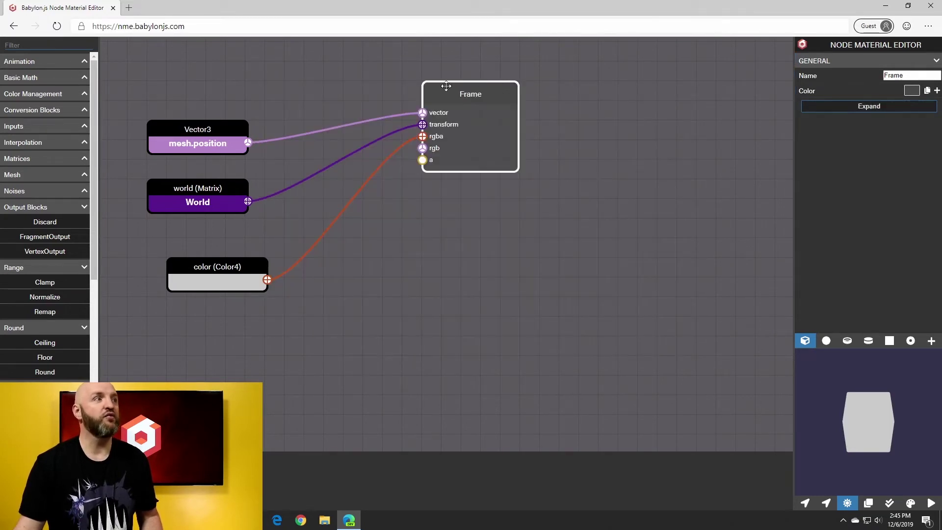
Move the collapsed frame down beside the World input and shift the color node lower
left_click_drag(447, 89, 455, 163)
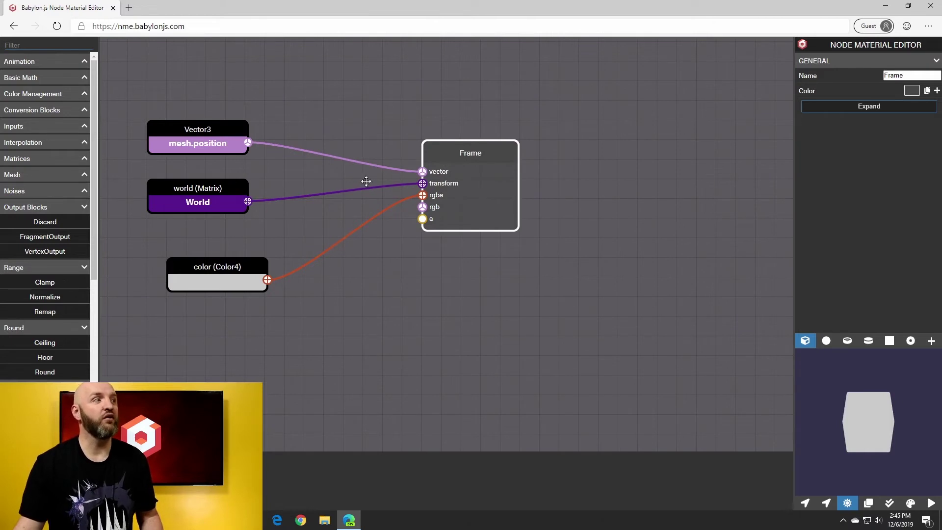
left_click_drag(265, 264, 285, 323)
Expand the frame and move the mesh.position and World nodes inside it
left_click(480, 148)
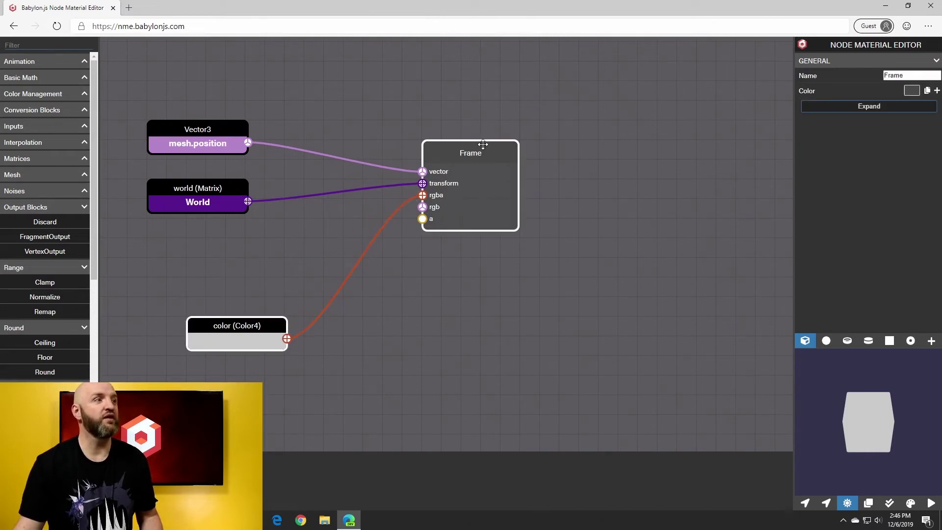
left_click(832, 107)
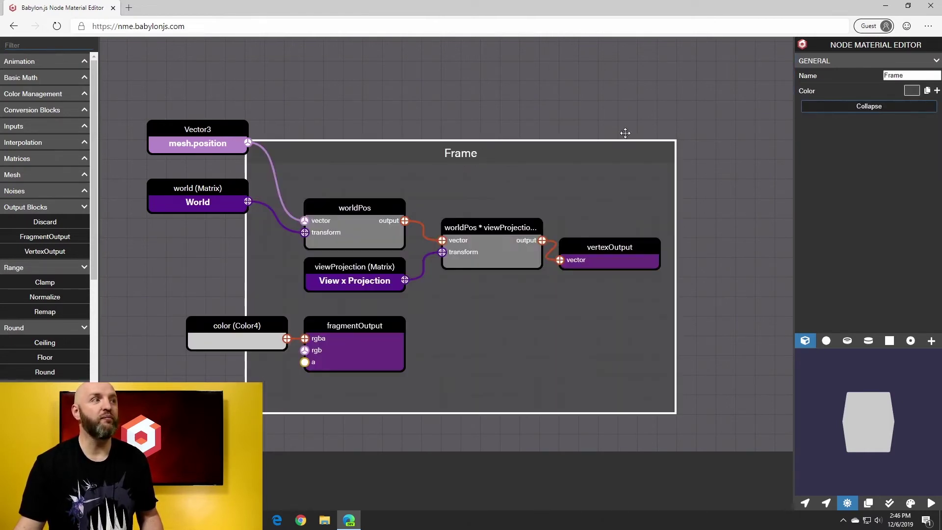
left_click_drag(199, 138, 494, 197)
left_click_drag(201, 193, 497, 335)
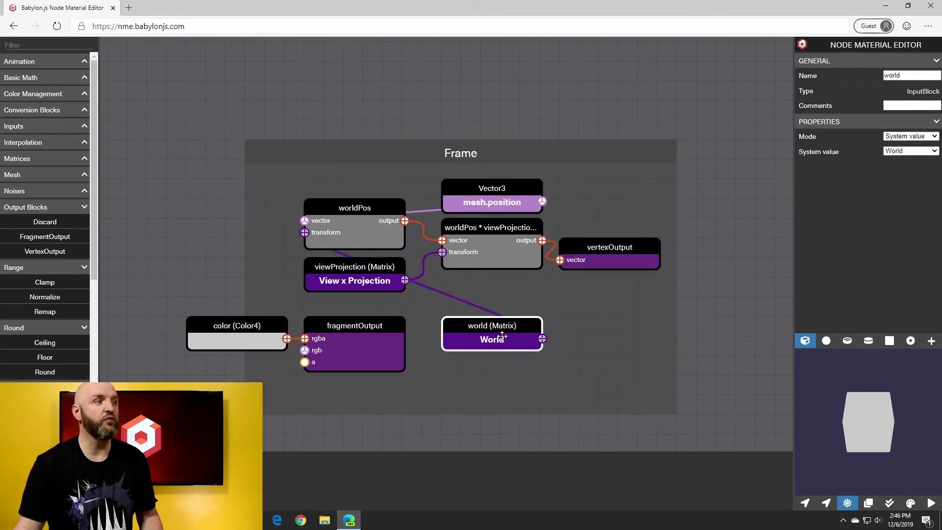
Keep the color node outside the frame, collapse the frame, and place the color node close beside its rgba input
left_click_drag(249, 338, 172, 221)
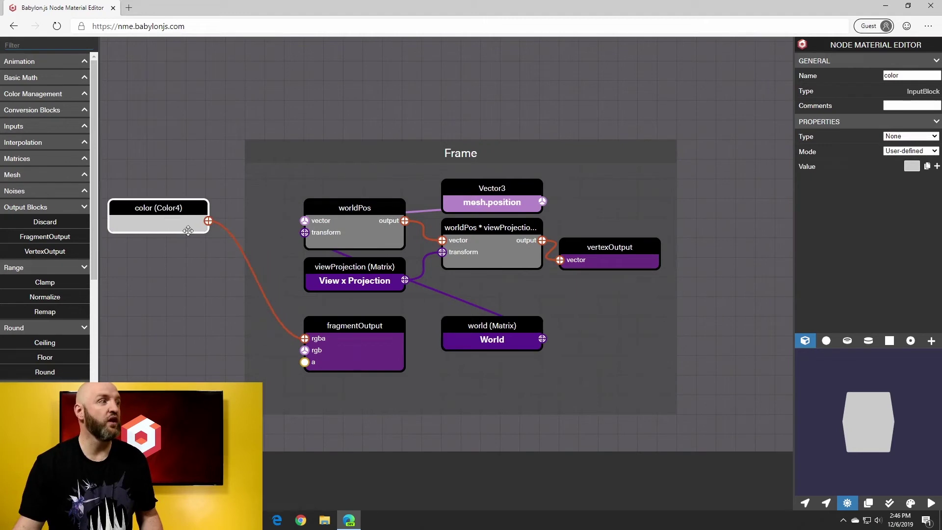
left_click(463, 155)
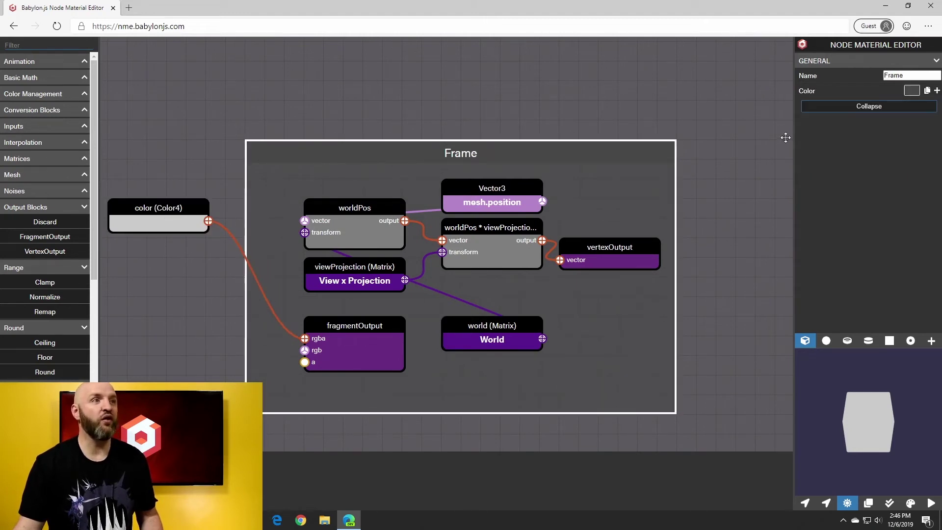
left_click(838, 107)
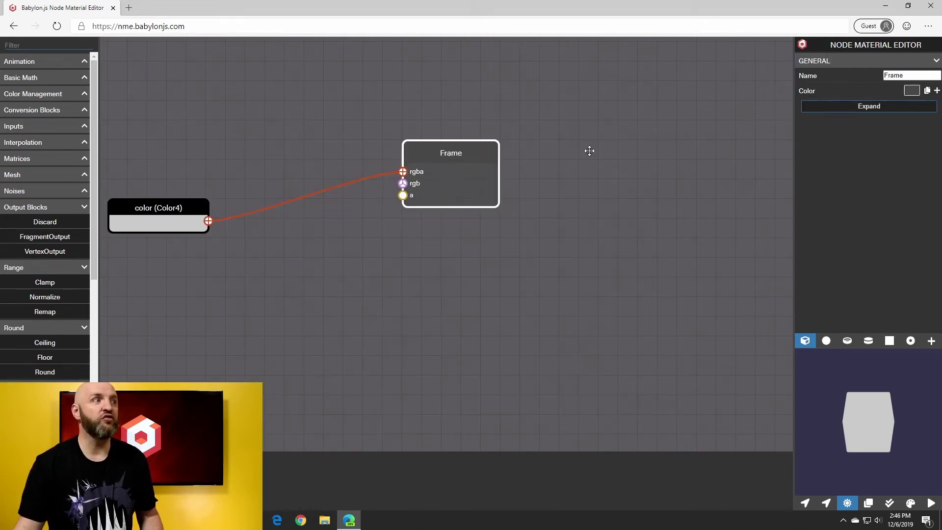
left_click_drag(148, 214, 265, 176)
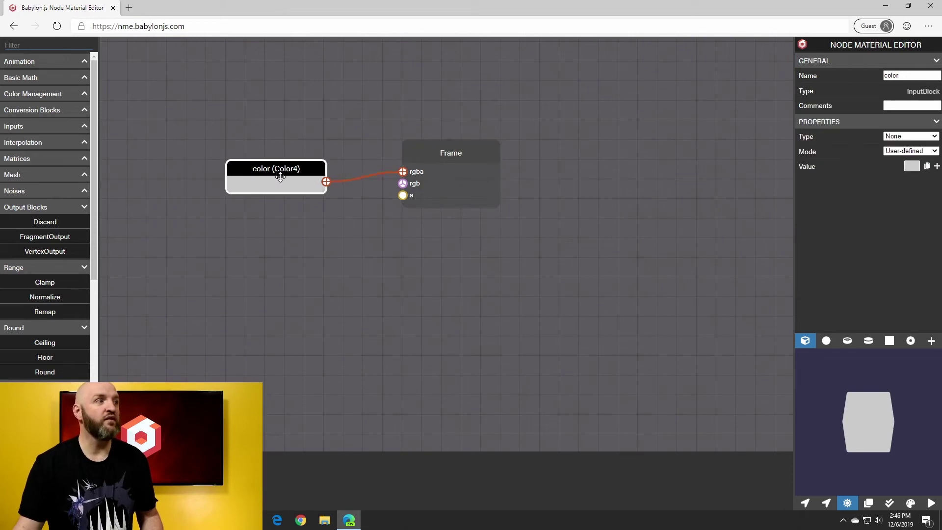
Rename the collapsed frame as My Ubber Shader
left_click(470, 152)
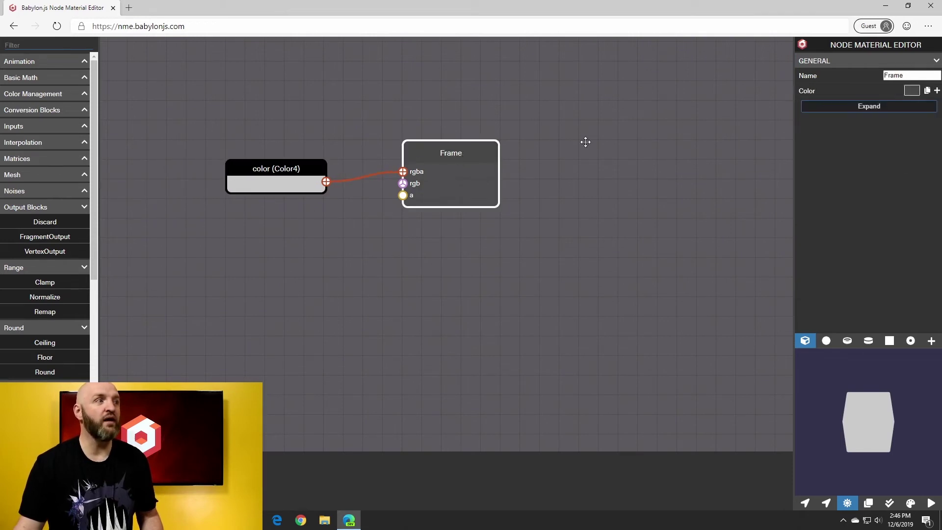
double_click(897, 75)
type("My")
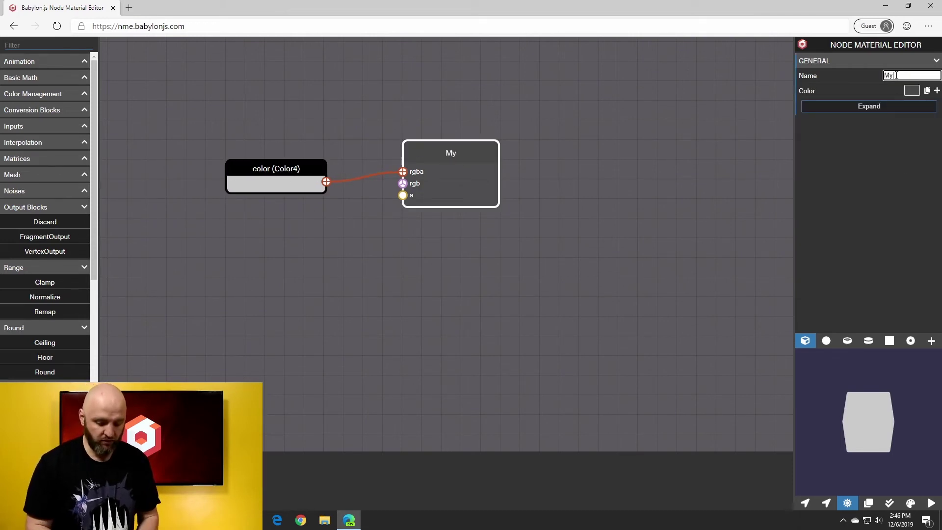
type(" Ubber Shader")
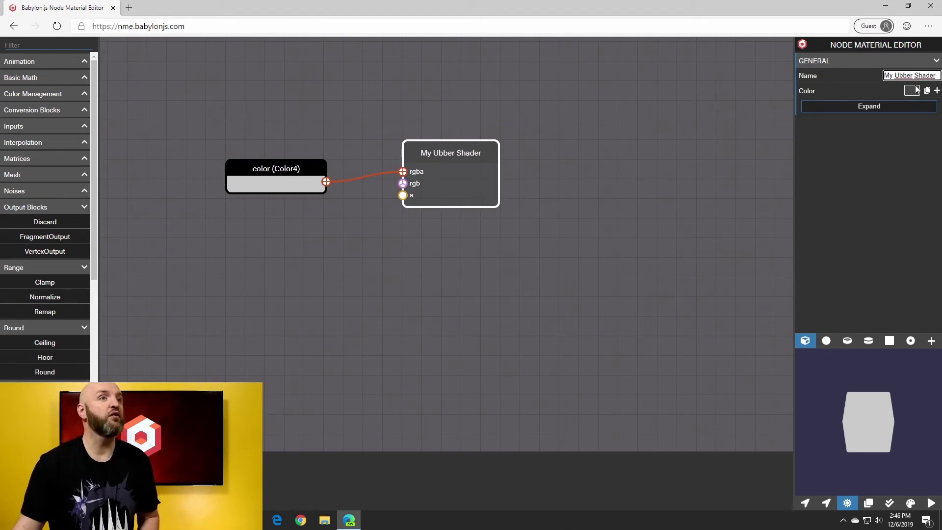
left_click(912, 91)
left_click(908, 117)
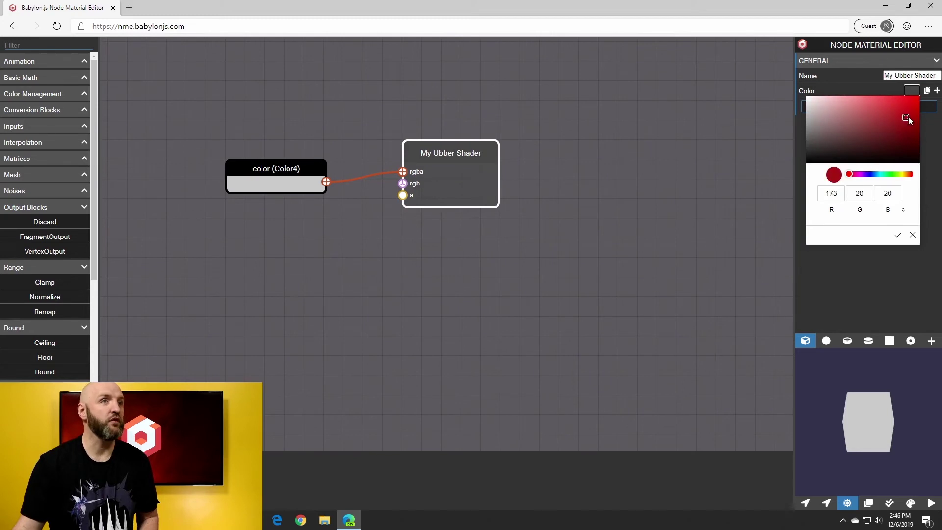
left_click(647, 134)
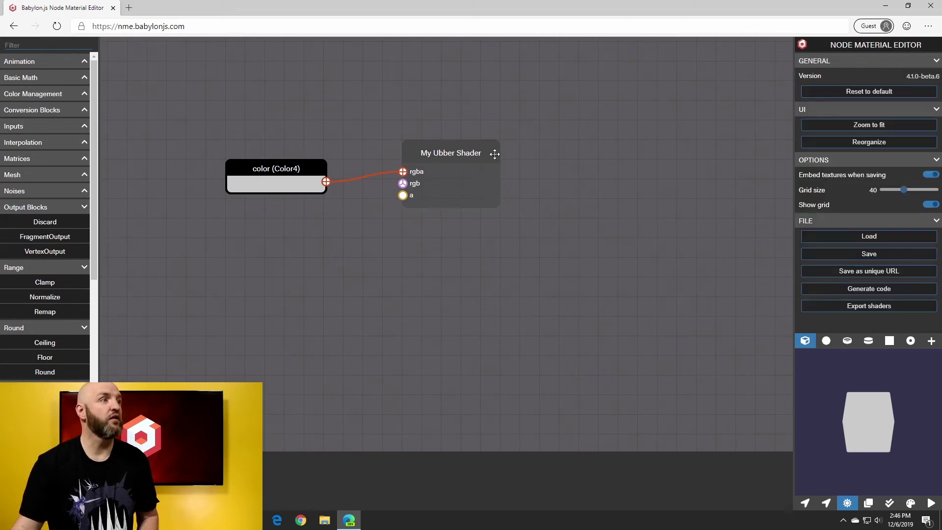
Set the My Ubber Shader frame's color to purple, RGB 64, 47, 146
left_click(479, 153)
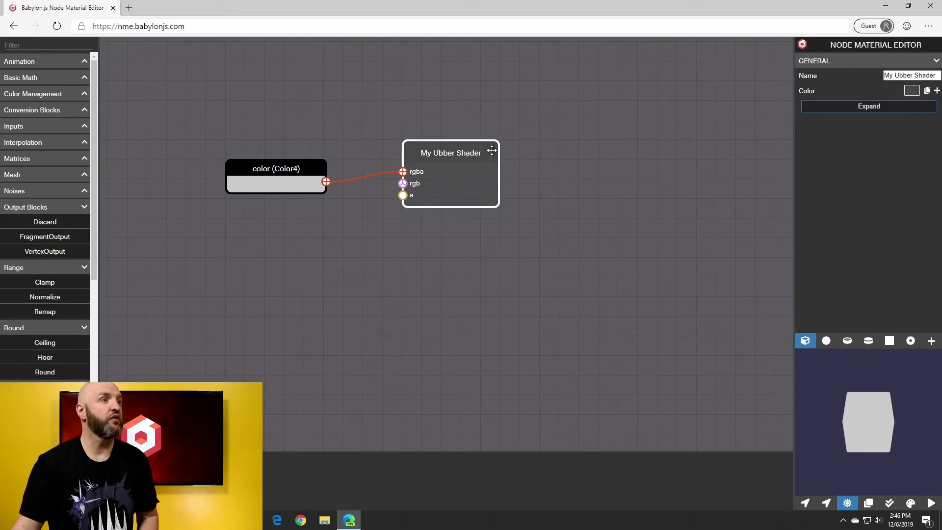
left_click(911, 91)
left_click_drag(842, 127, 881, 124)
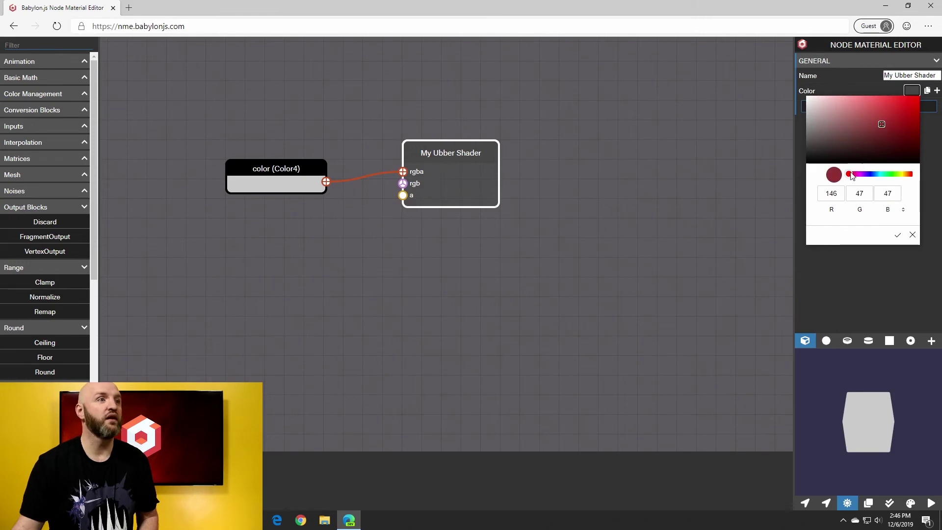
left_click_drag(851, 176, 871, 177)
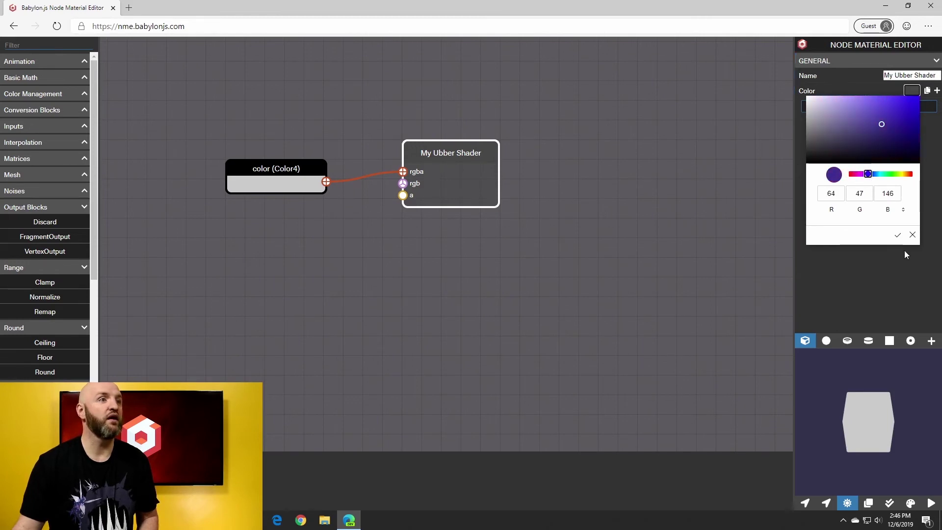
left_click(897, 234)
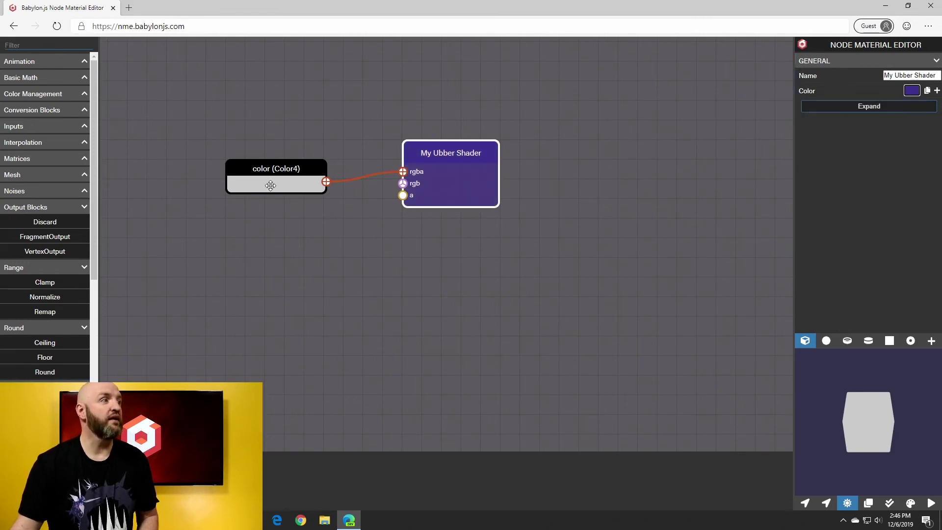
Expand the My Ubber Shader frame and space it apart from the color node, keeping that node outside on the frame's input side
mouse_move(270, 185)
left_mouse_down()
mouse_move(271, 161)
mouse_move(273, 178)
left_mouse_up()
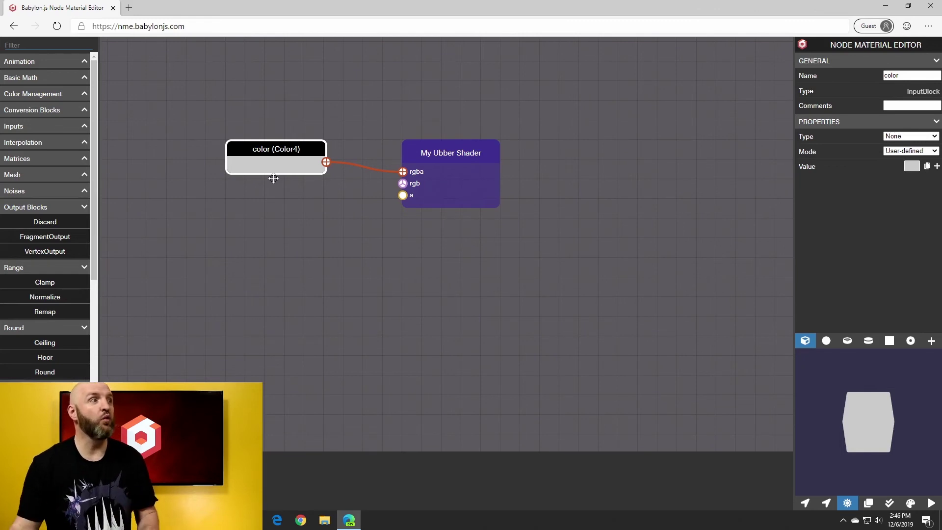
double_click(472, 157)
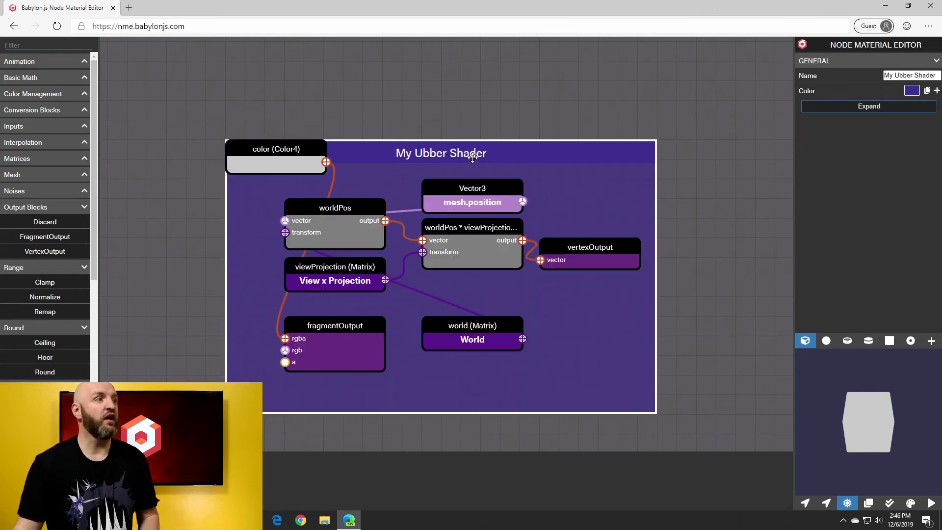
left_click_drag(302, 170, 167, 209)
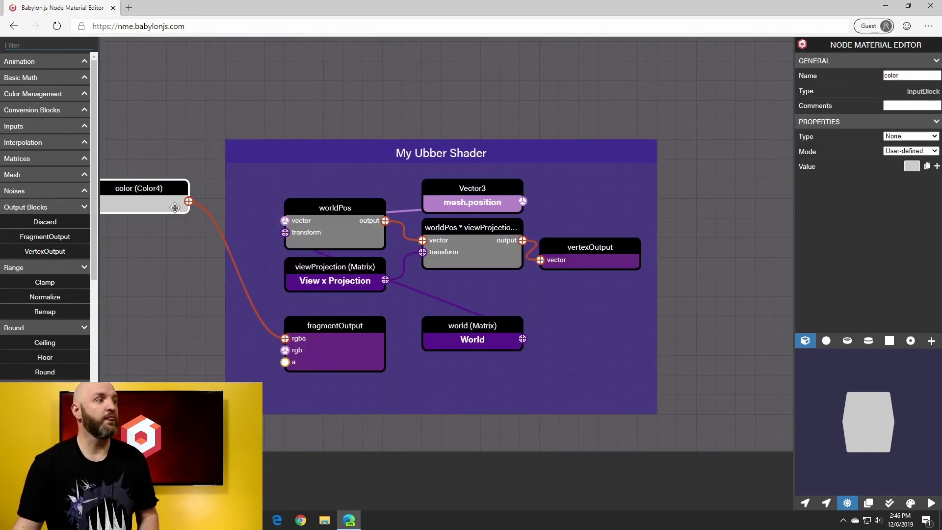
left_click_drag(473, 153, 513, 133)
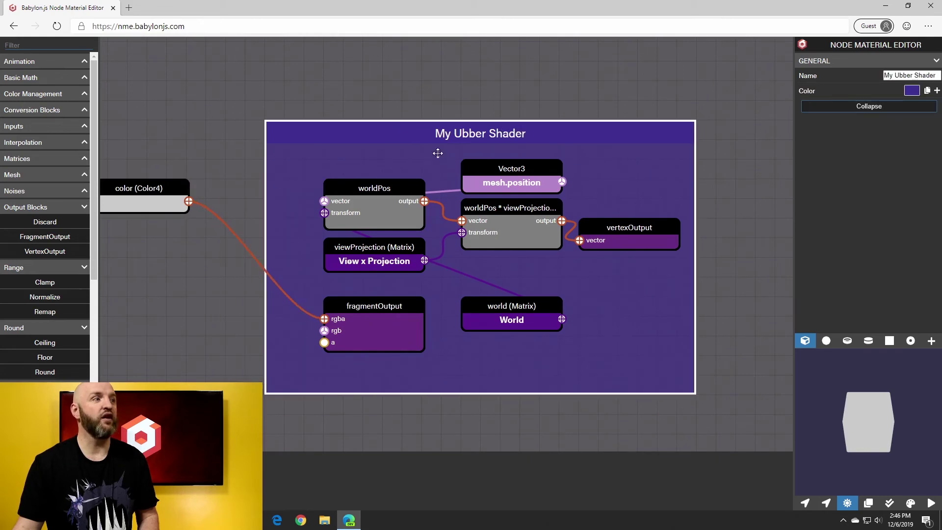
left_click_drag(170, 199, 189, 239)
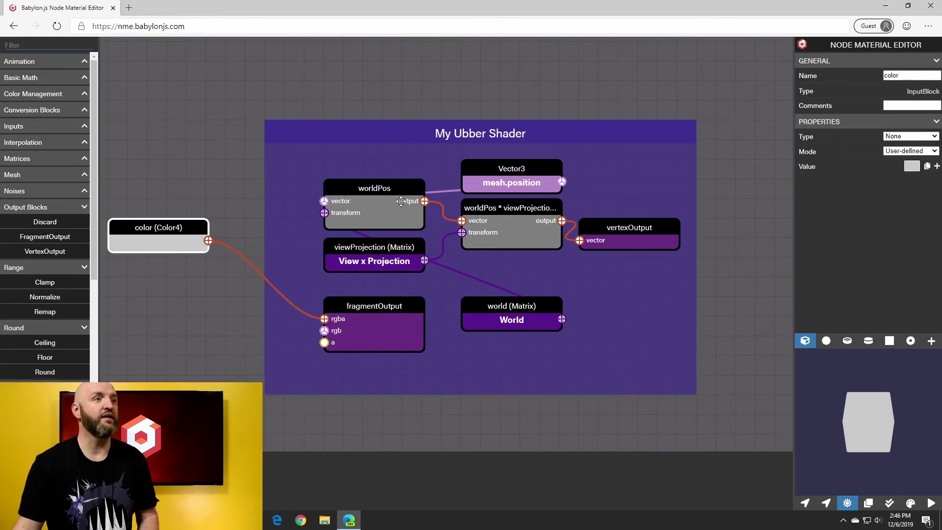
Collapse the purple My Ubber Shader frame back into a single node
left_click(651, 136)
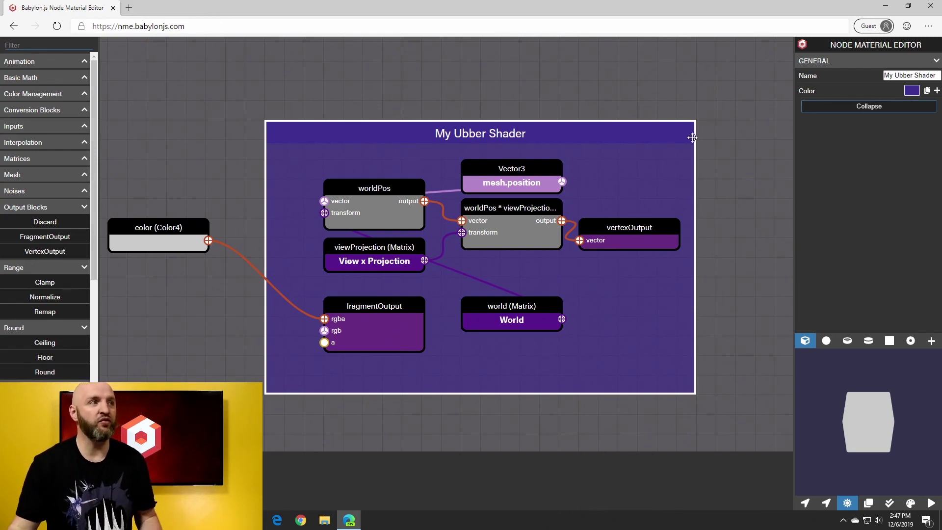
double_click(579, 131)
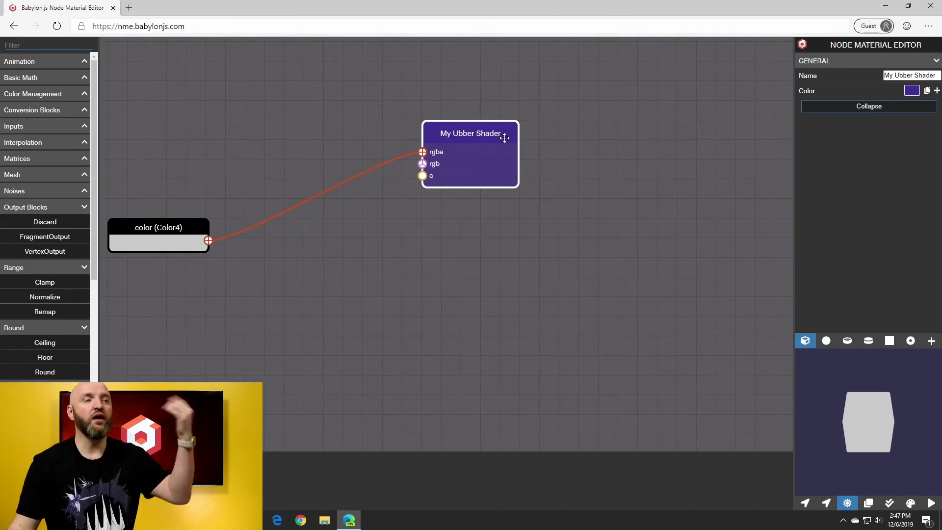